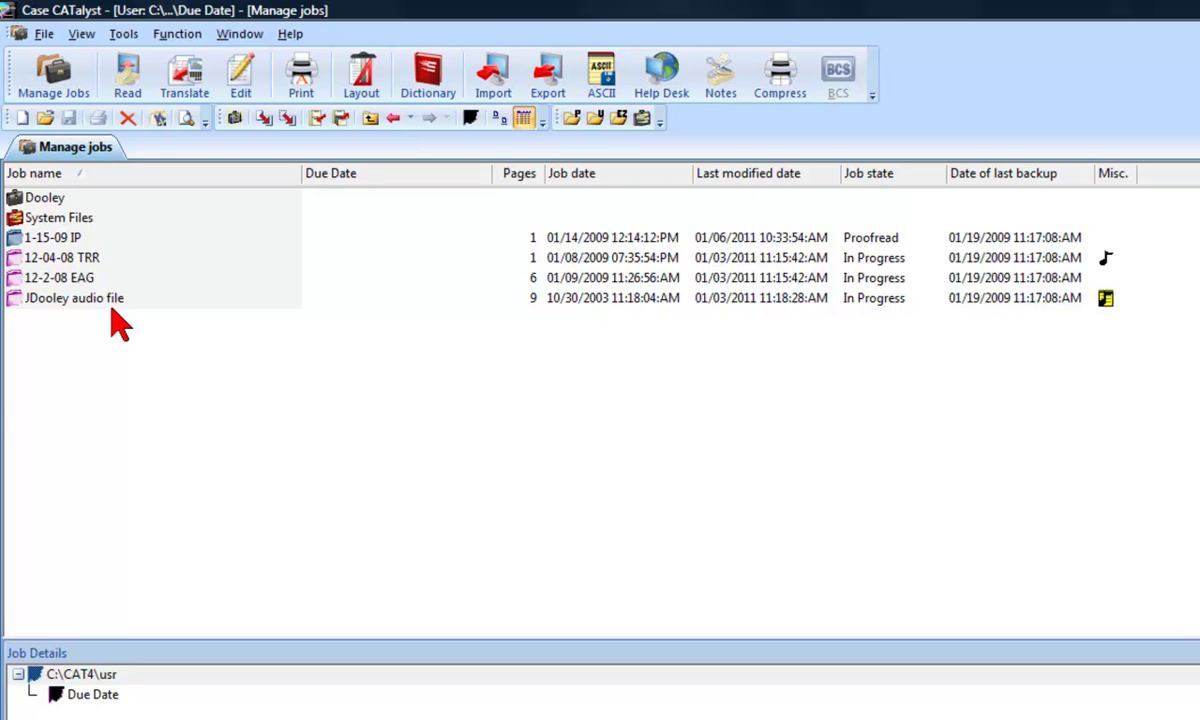
- Set the due date of the audio file job to January 10, 2011 using the calendar
right_click(112, 302)
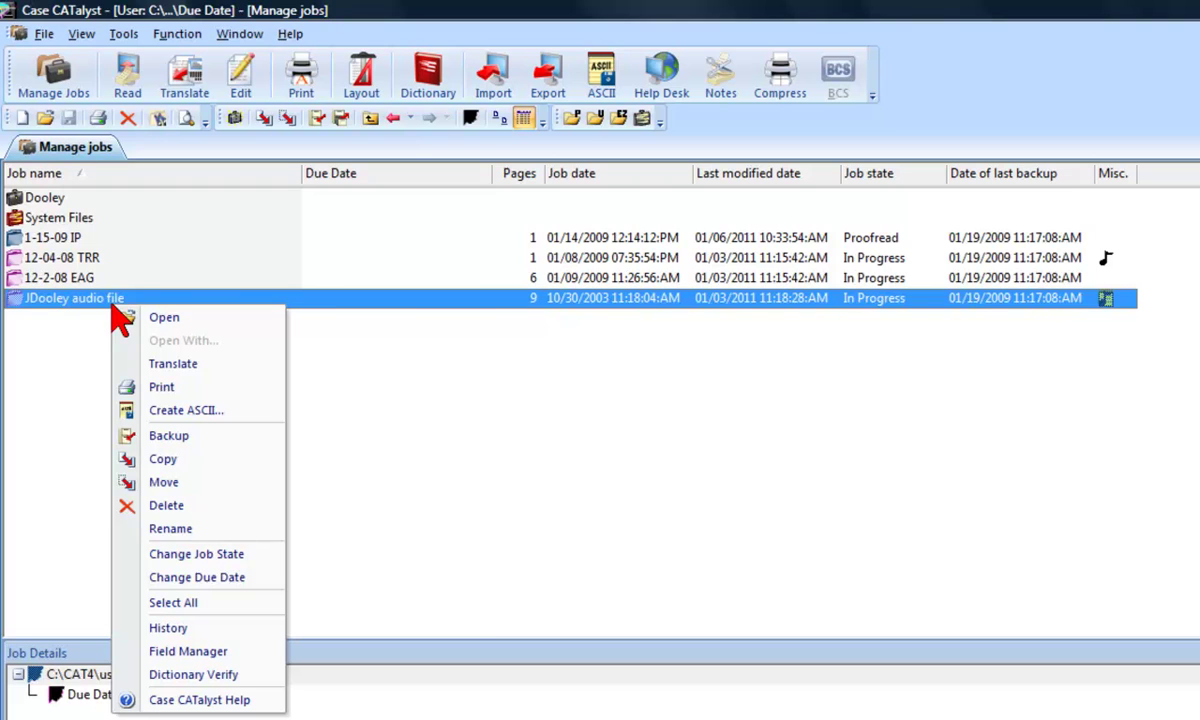
click(125, 575)
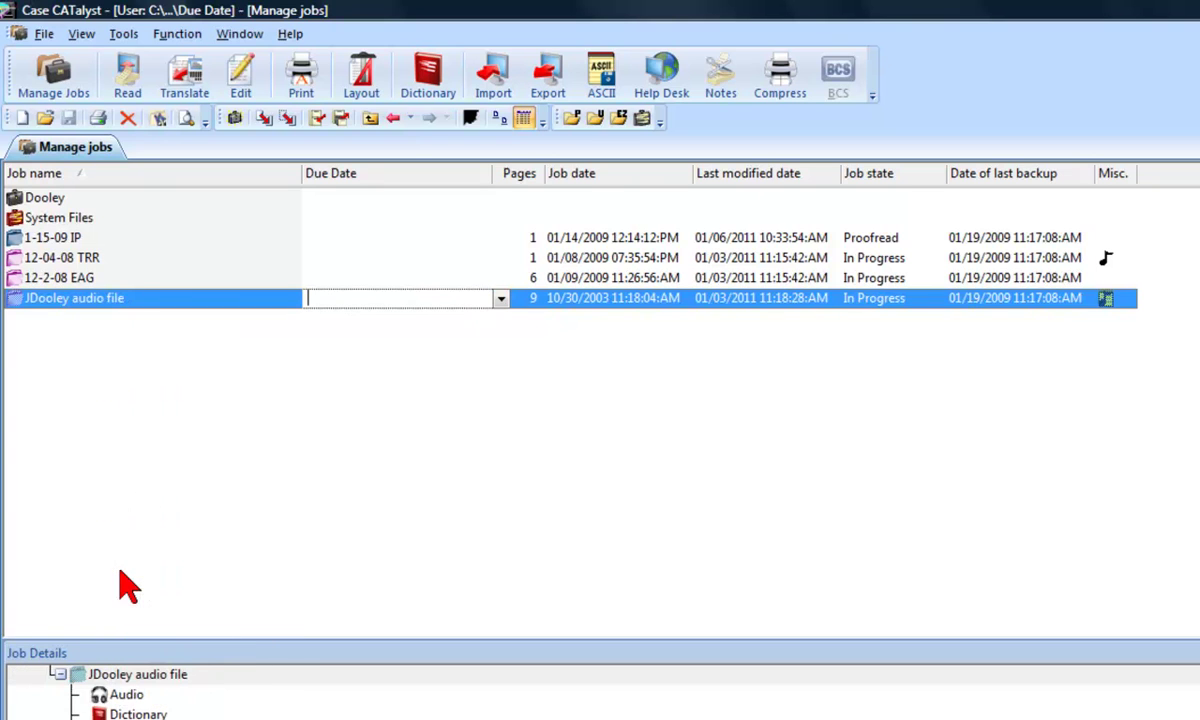
click(501, 299)
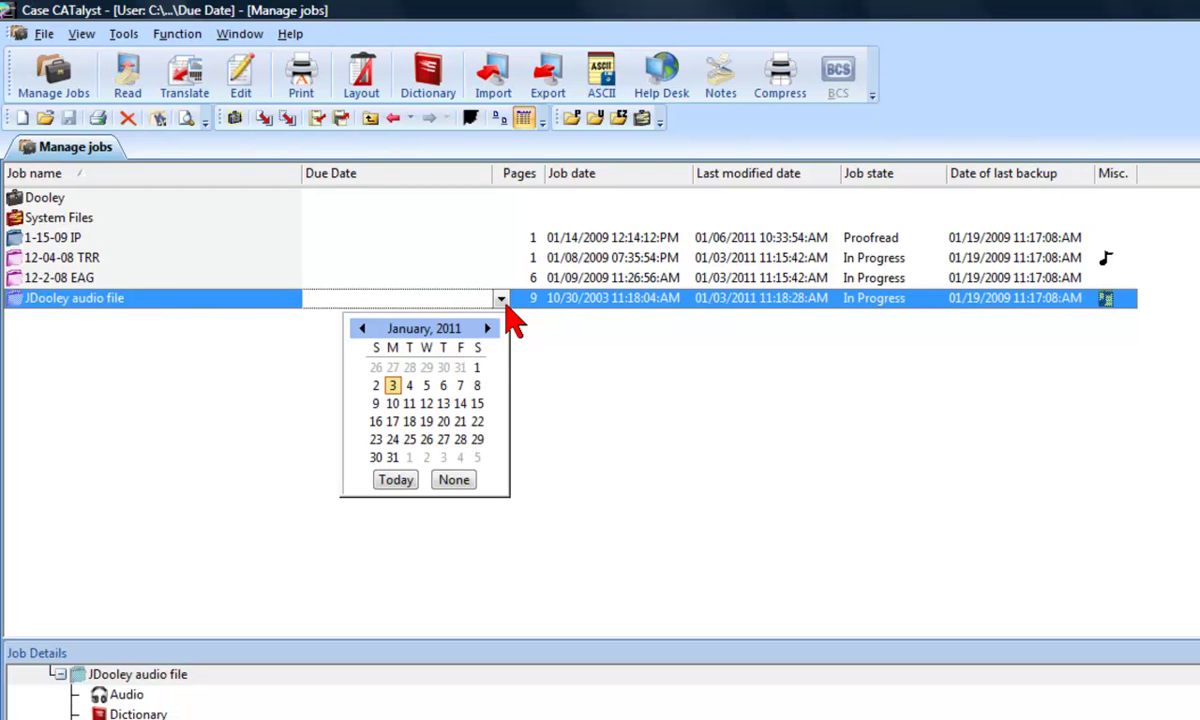
click(393, 403)
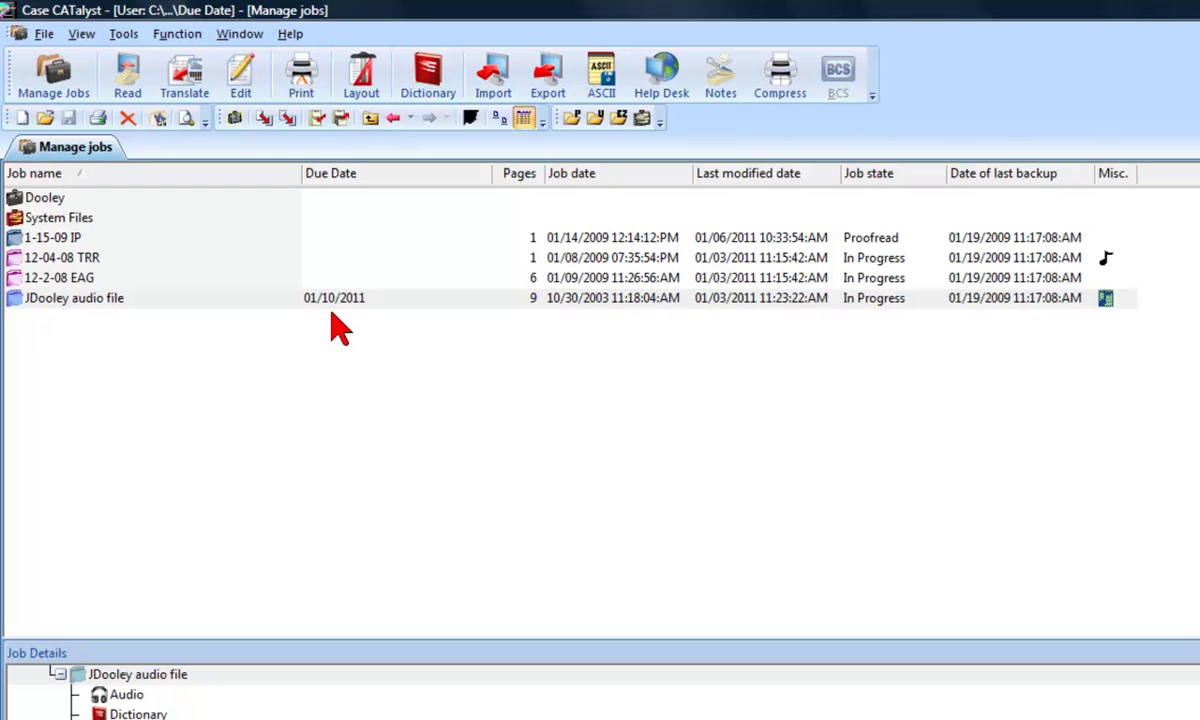
- Change the audio file job's due date by entering "january 15 11" as text
right_click(275, 303)
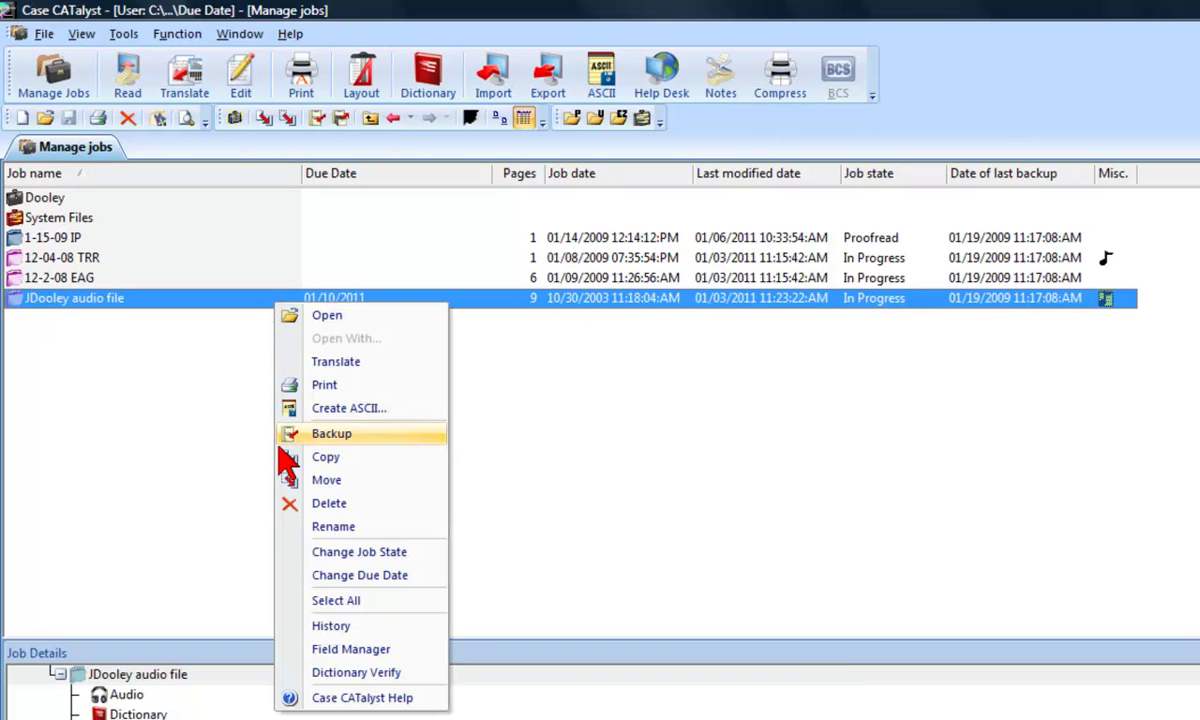
click(290, 575)
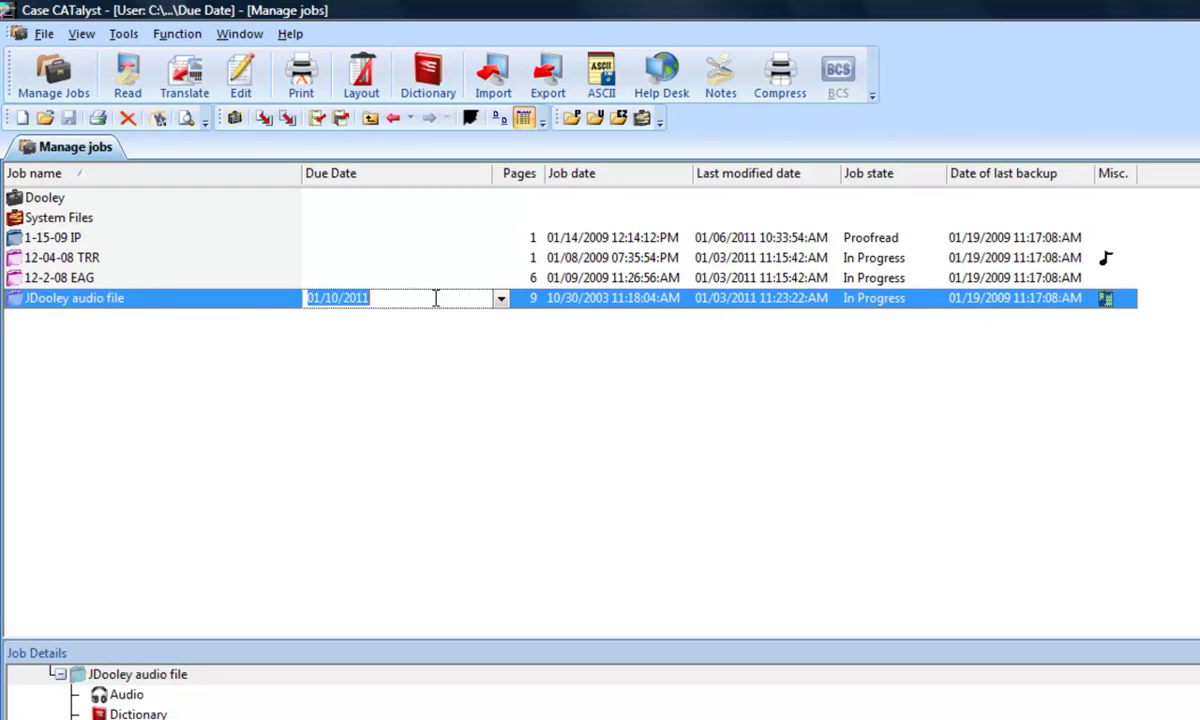
text(january 1)
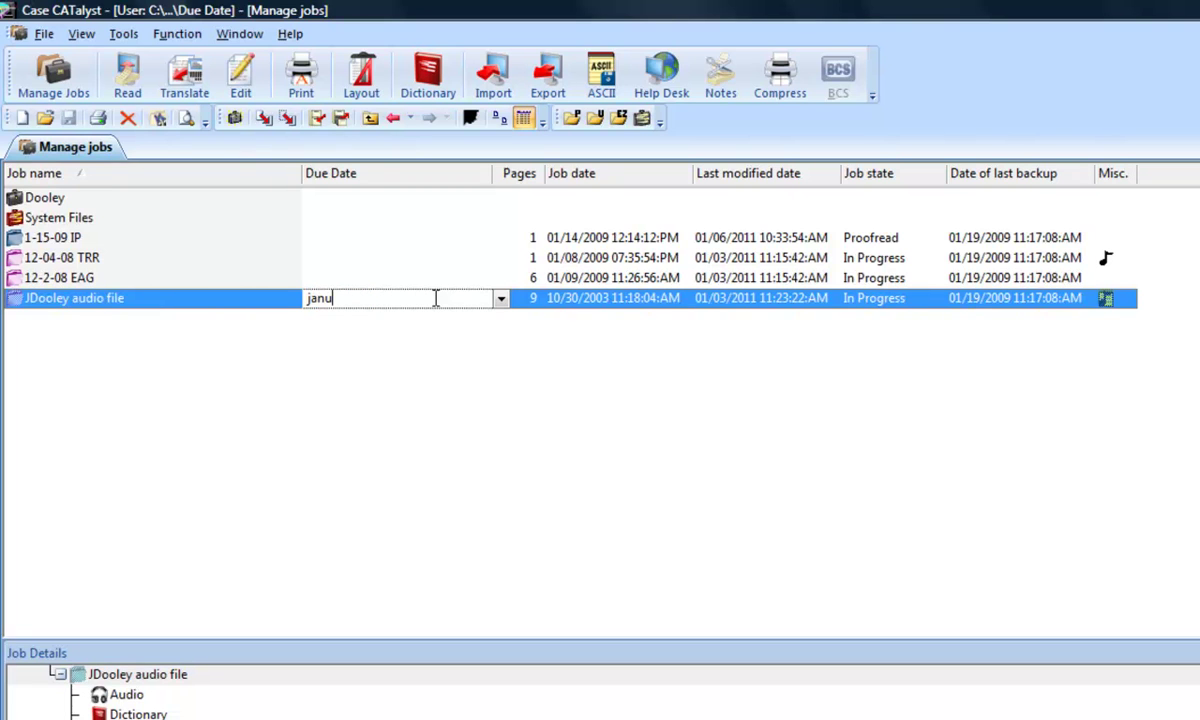
text(5 11)
key(Return)
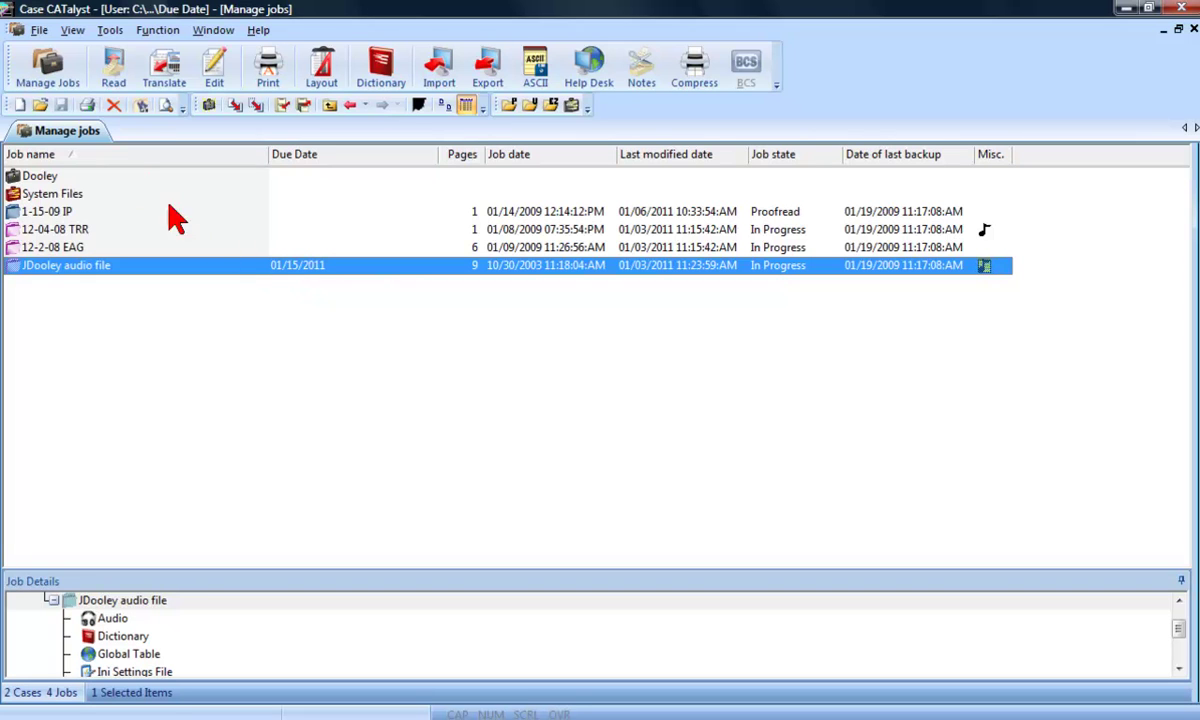
- Switch the job list to icon view
click(72, 38)
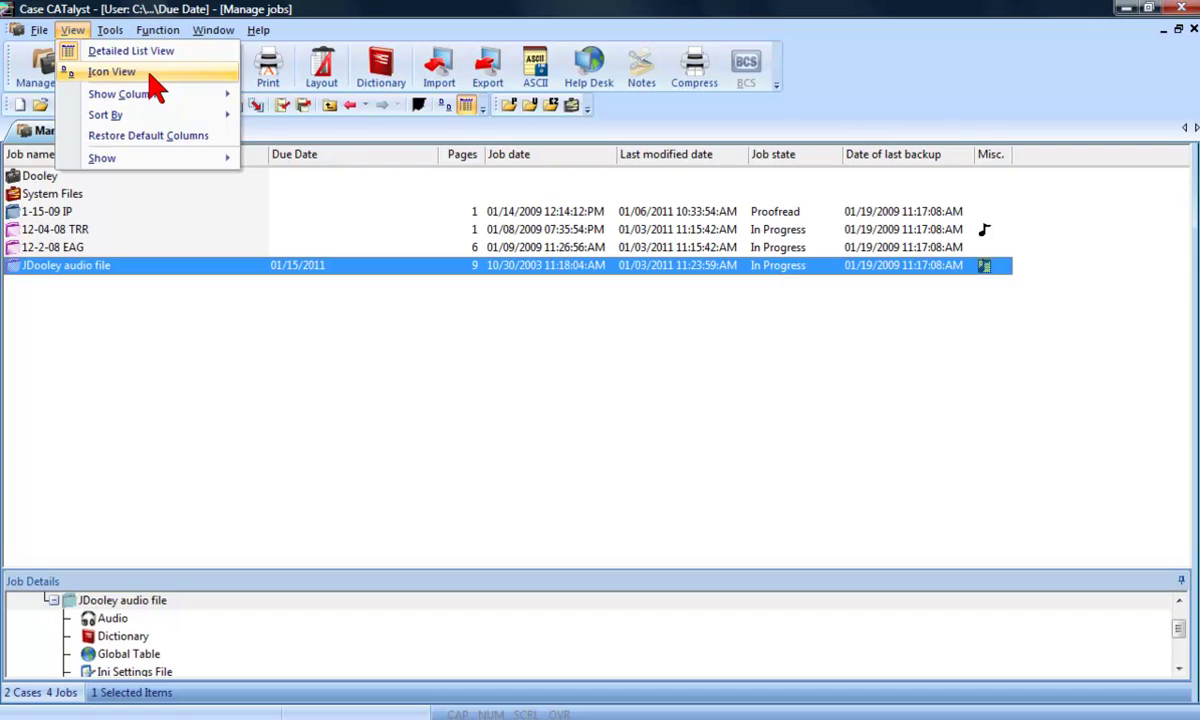
click(112, 72)
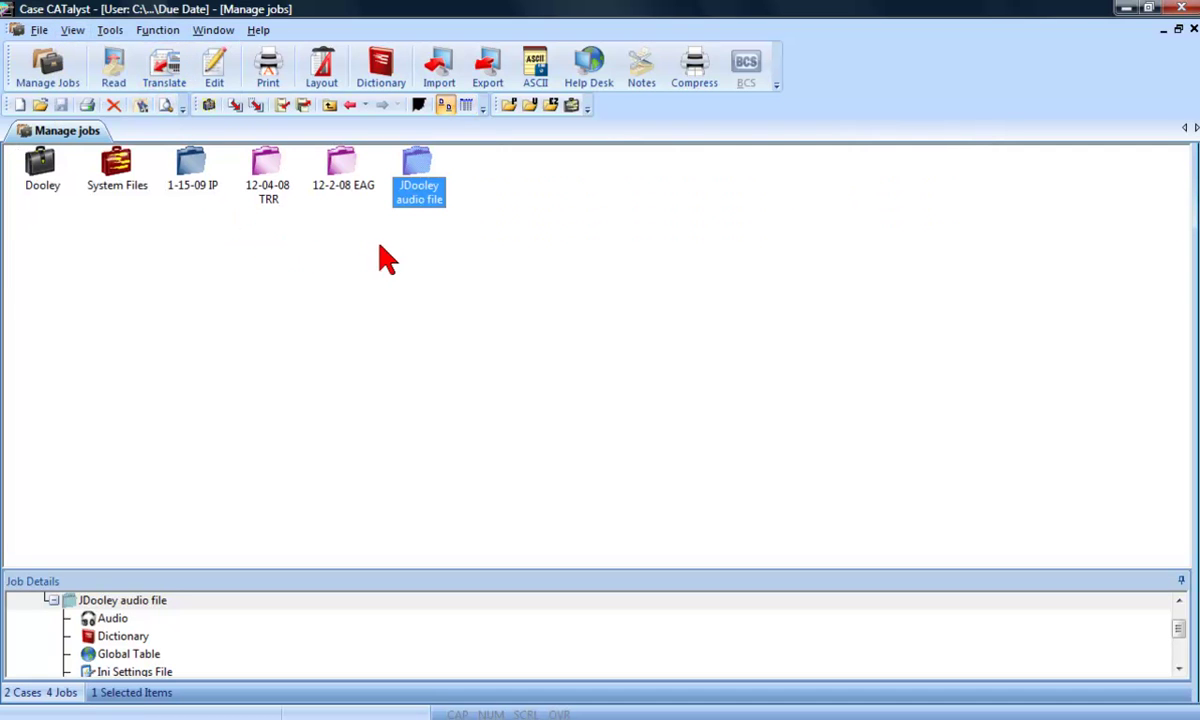
- Step the audio file job's due year upward, re-enter it as 2011, and accept the due date
right_click(428, 180)
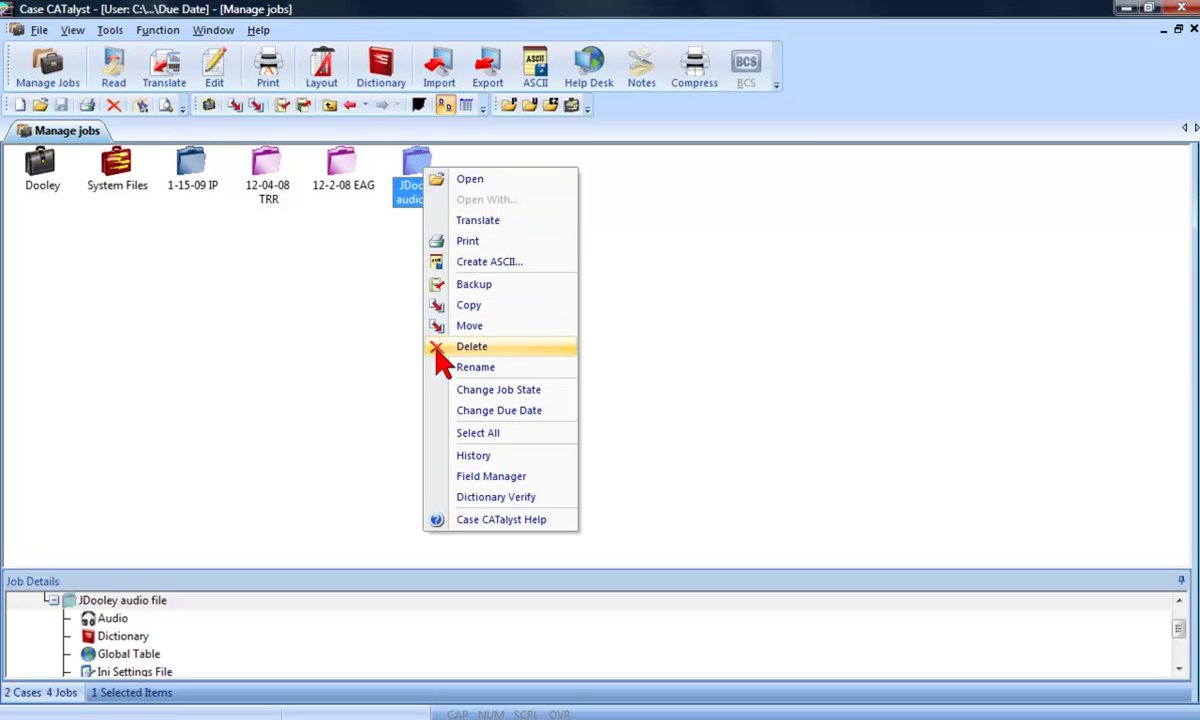
click(437, 420)
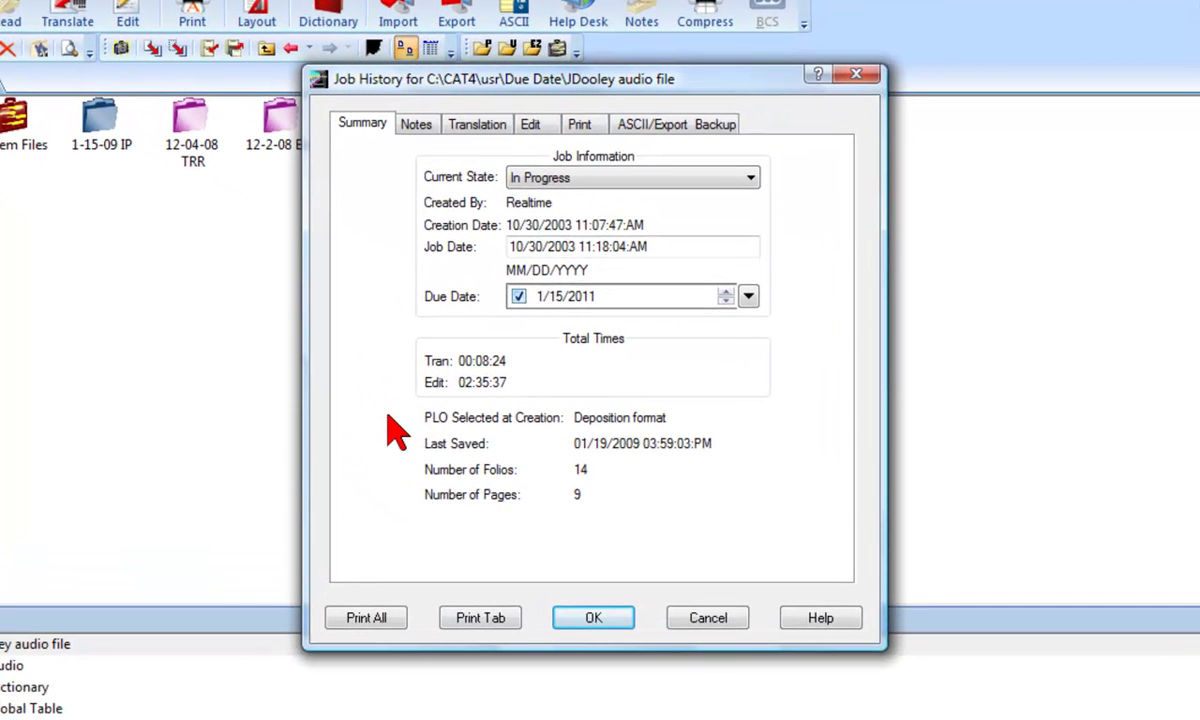
click(536, 298)
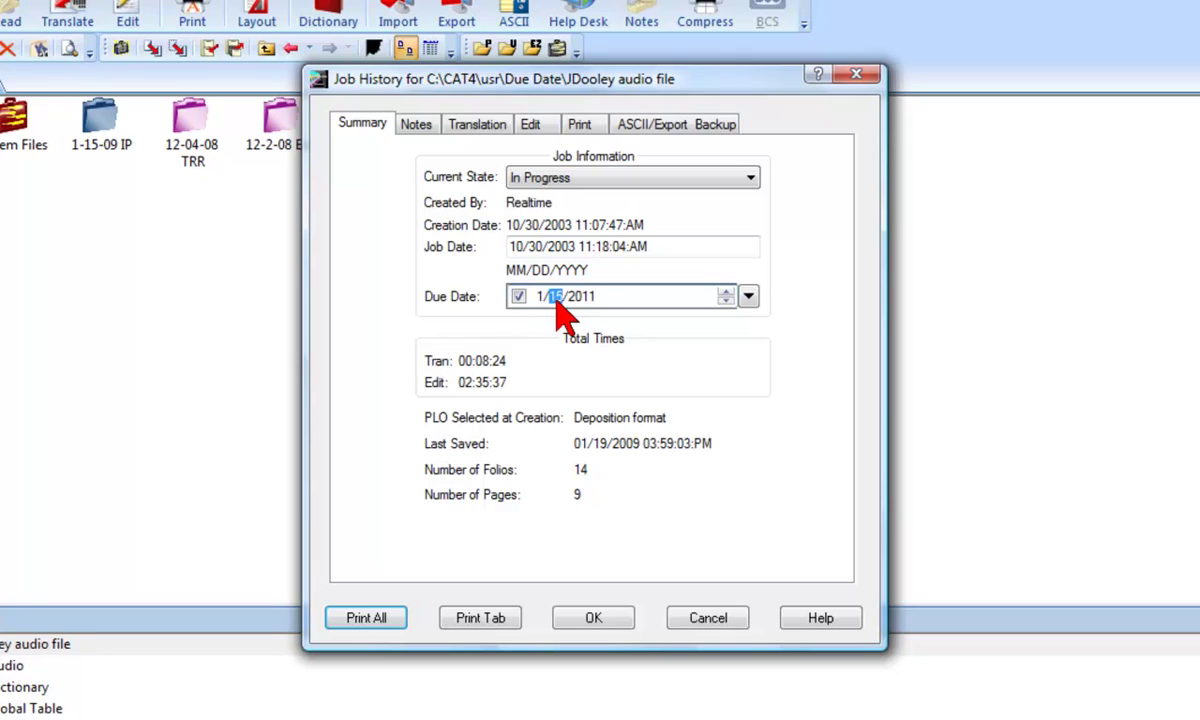
click(588, 316)
click(725, 292)
click(725, 292)
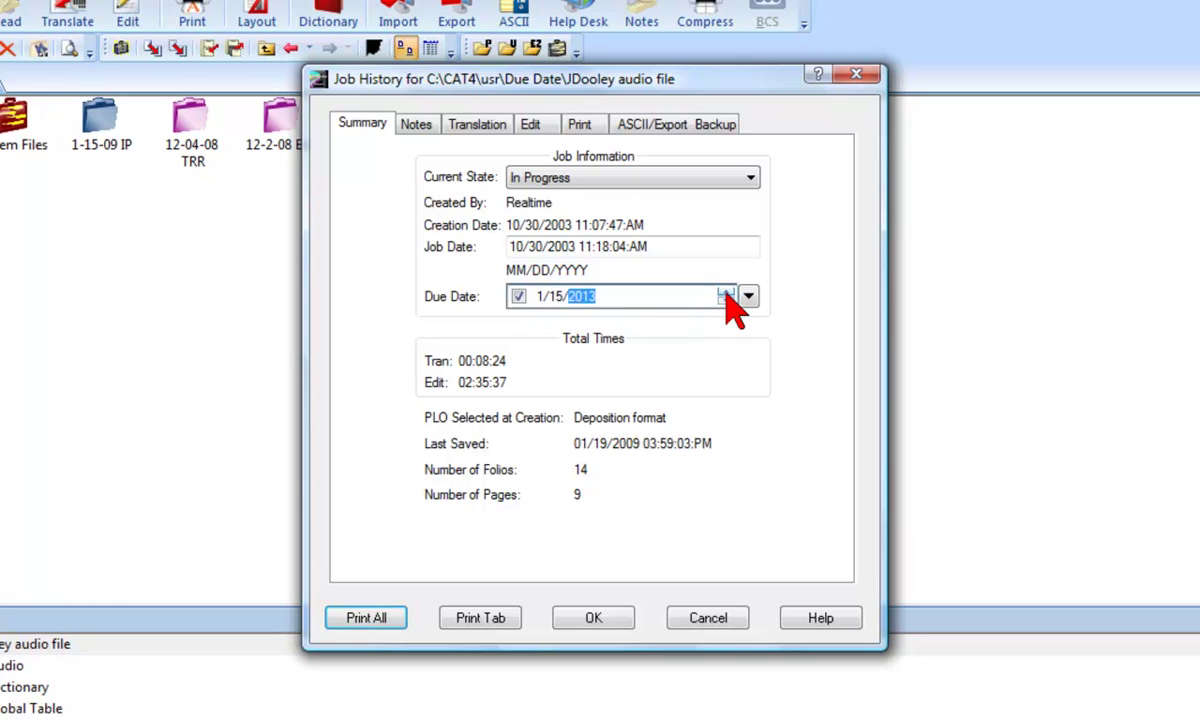
click(725, 292)
click(725, 292)
text(2011)
click(749, 297)
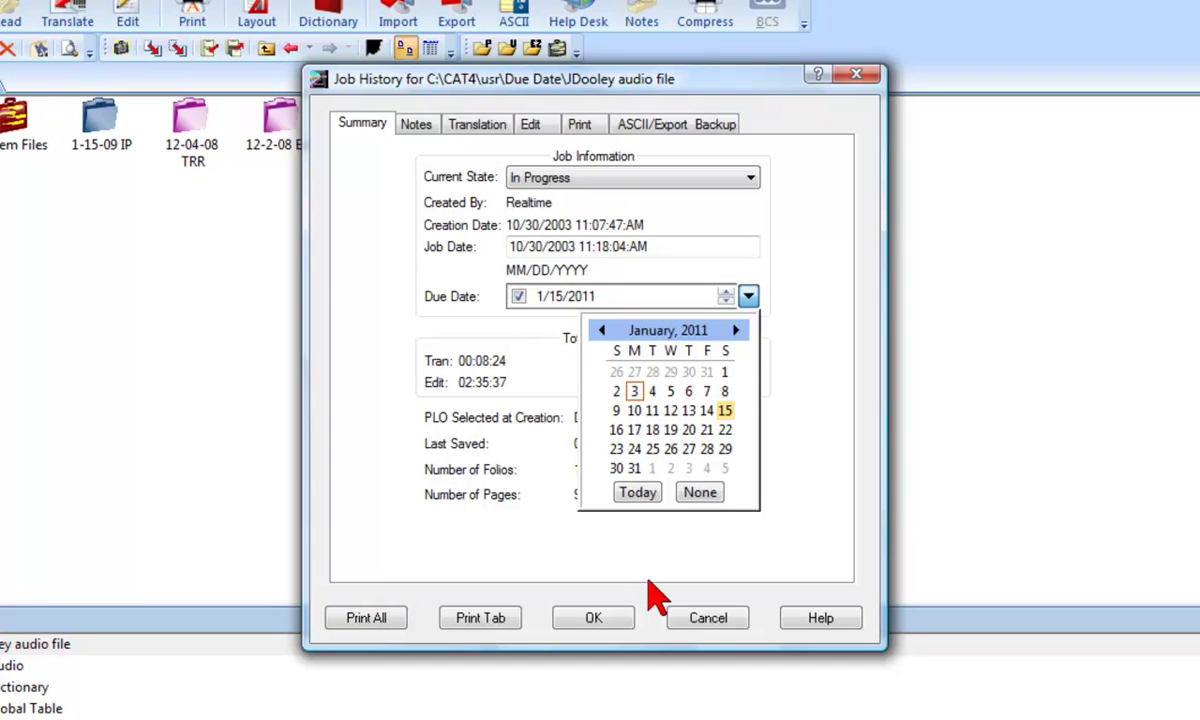
click(626, 625)
click(624, 615)
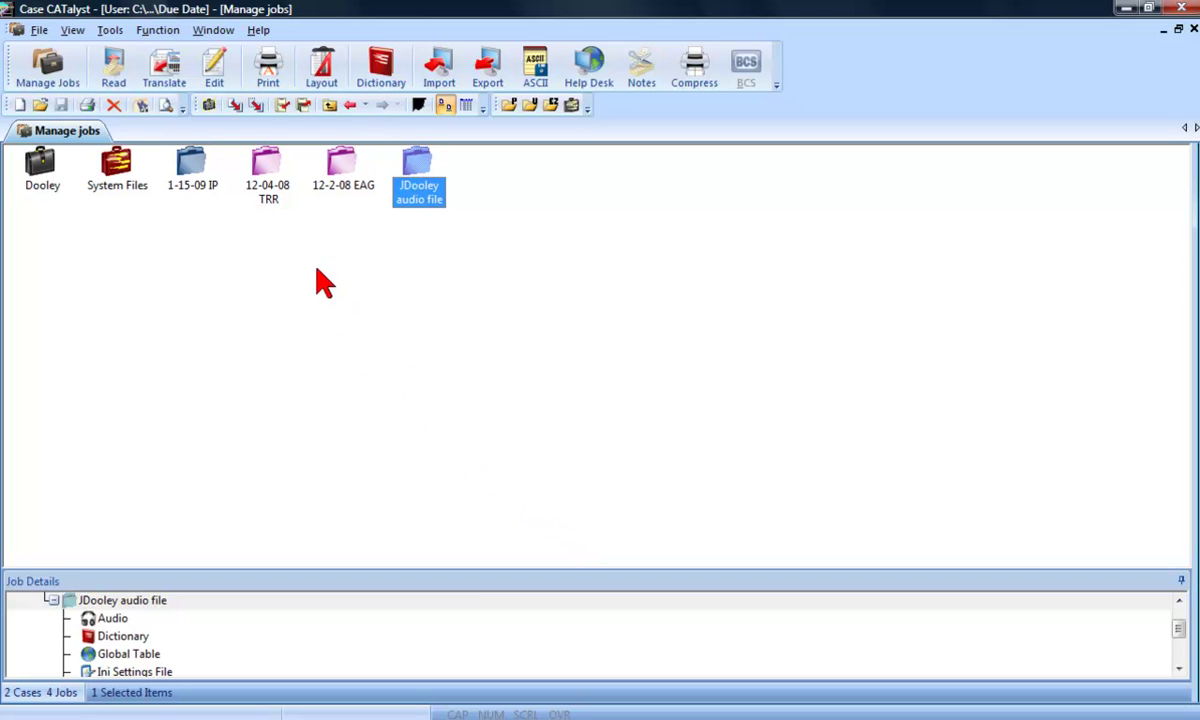
- Assign a due date of January 5, 2011 to the 12-04-08 TRR and 12-2-08 EAG jobs together
click(278, 198)
ctrl+click(343, 200)
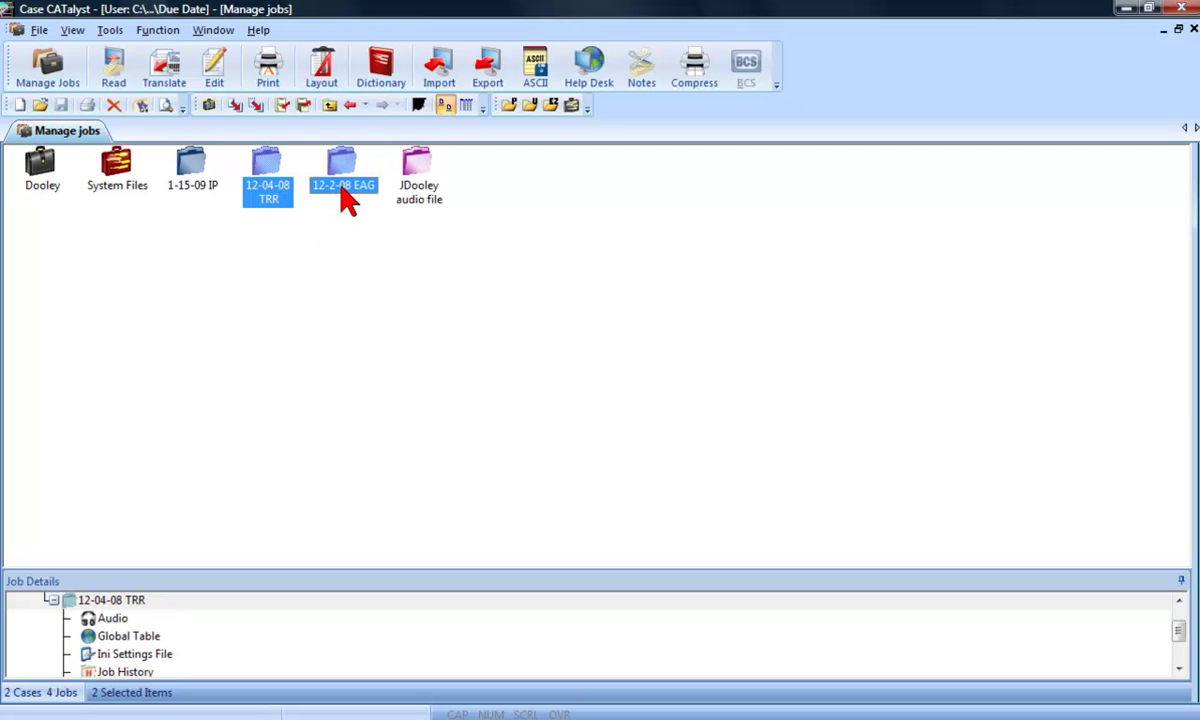
right_click(342, 232)
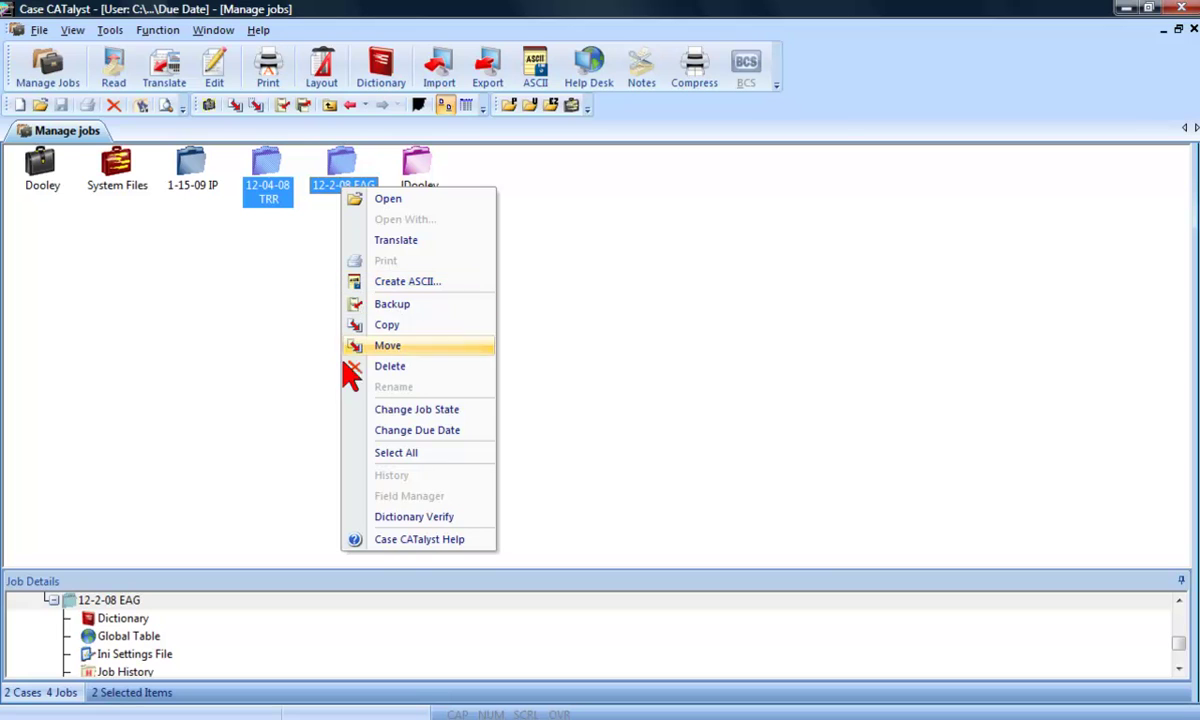
click(352, 432)
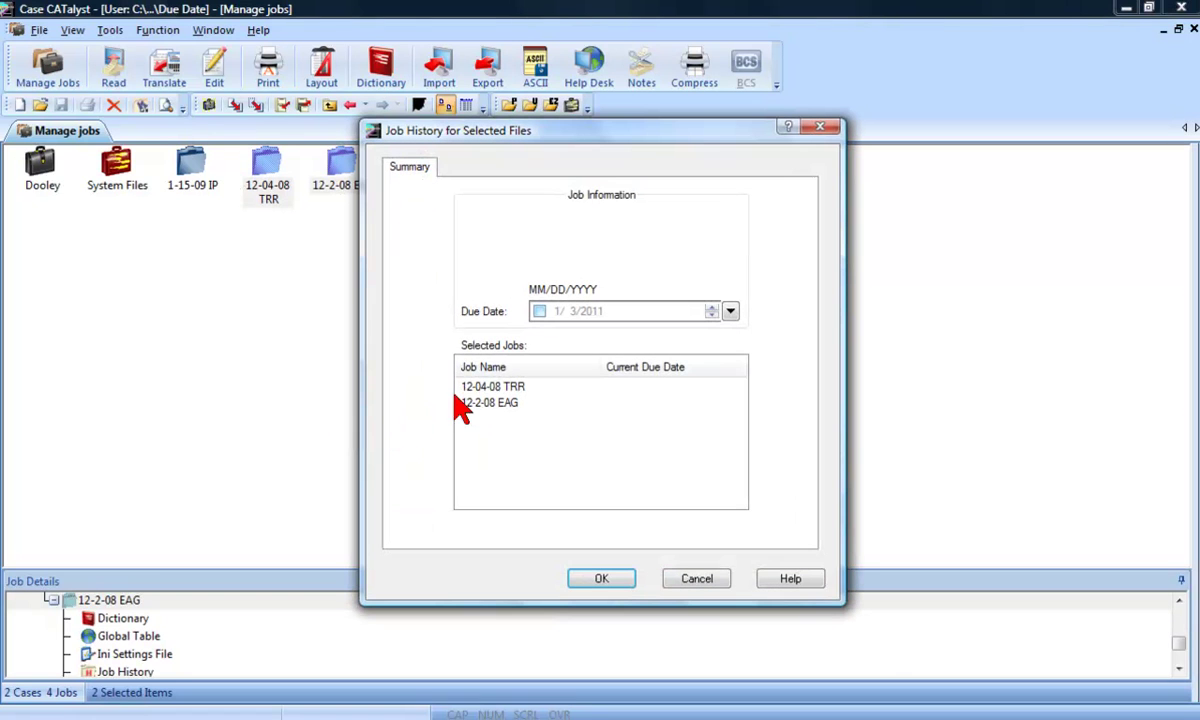
click(539, 311)
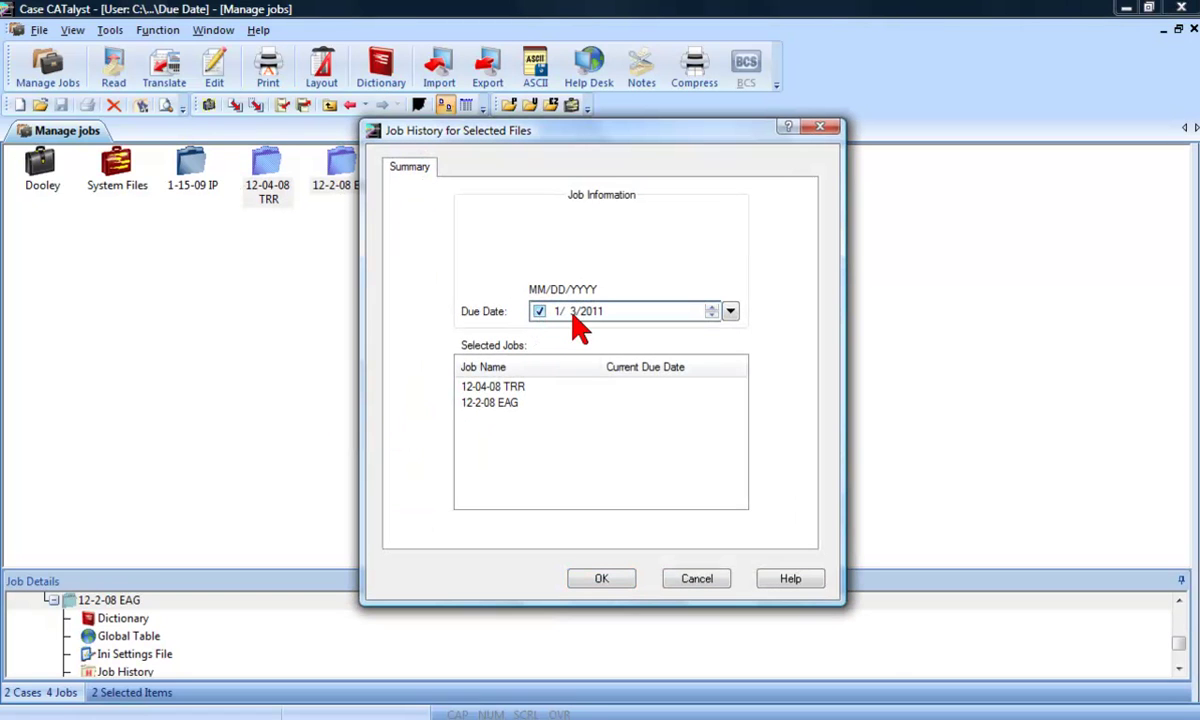
click(574, 313)
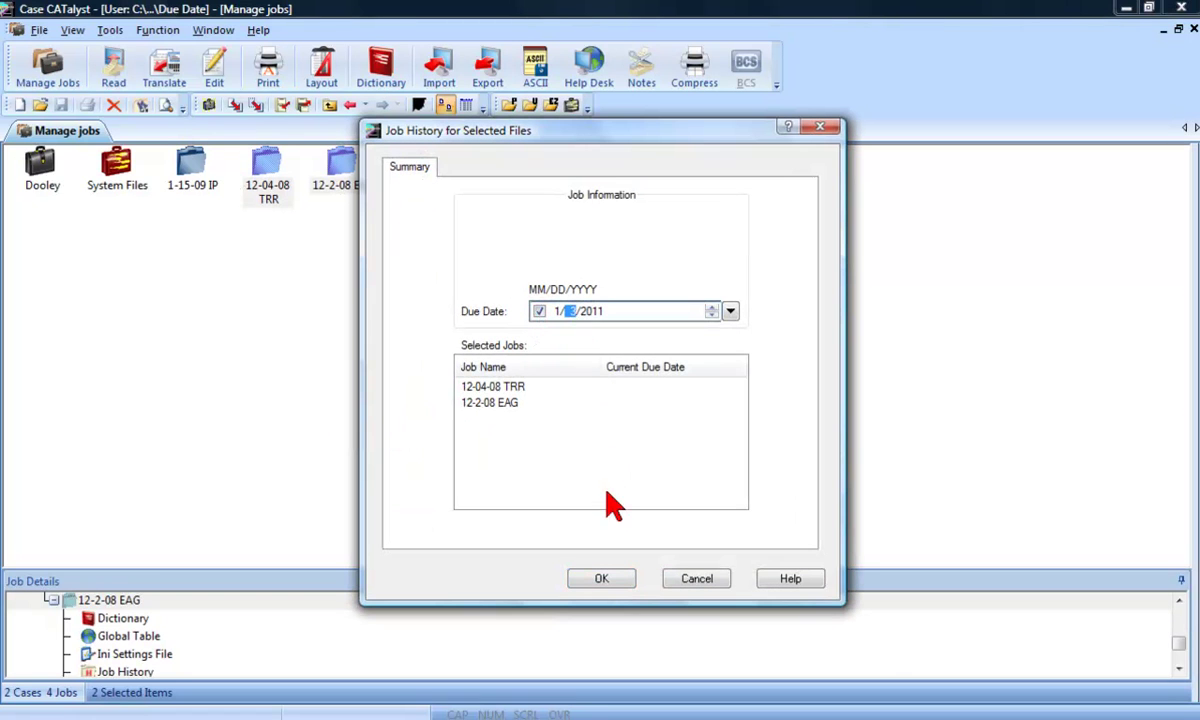
click(604, 580)
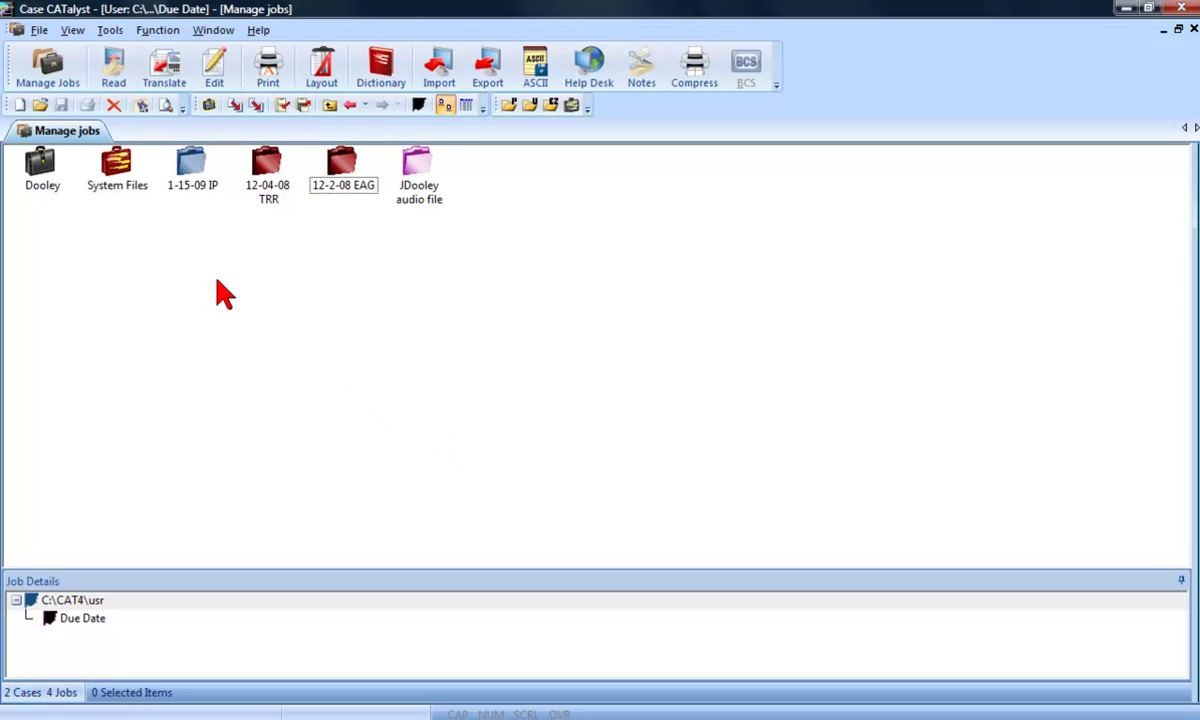
- Set Automatically Set Due Date to Yes in the Job History Options
click(104, 30)
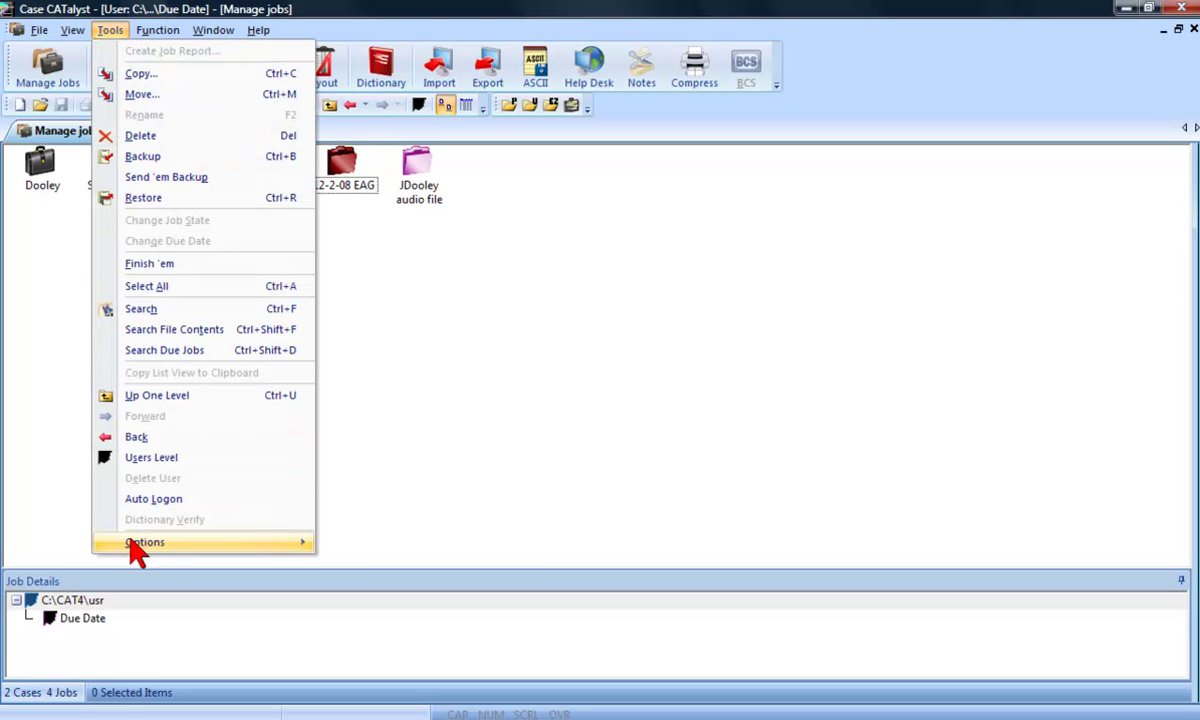
mouse_move(305, 542)
mouse_move(482, 645)
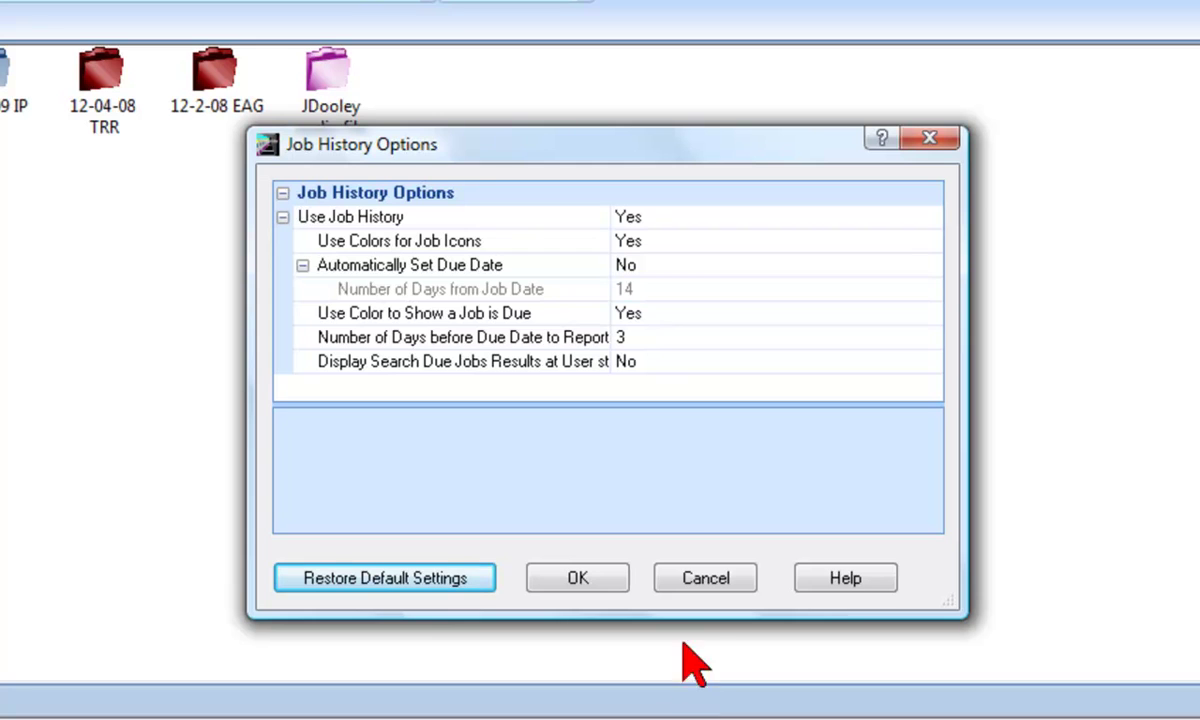
click(681, 266)
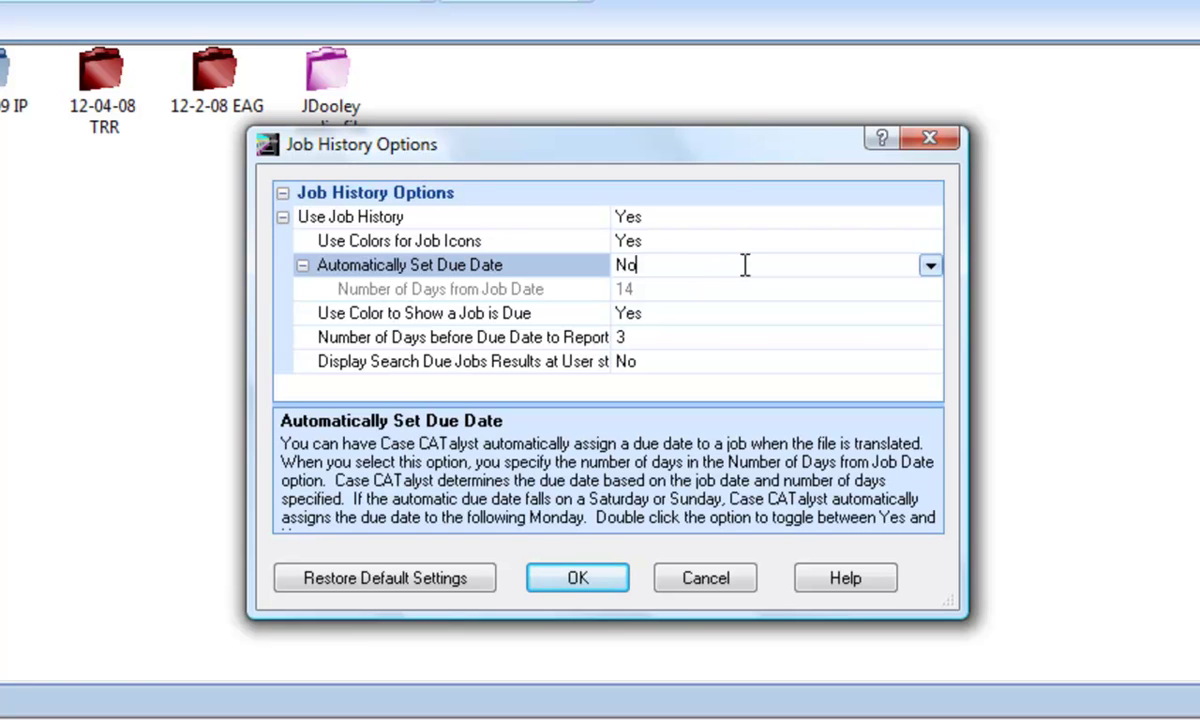
click(927, 266)
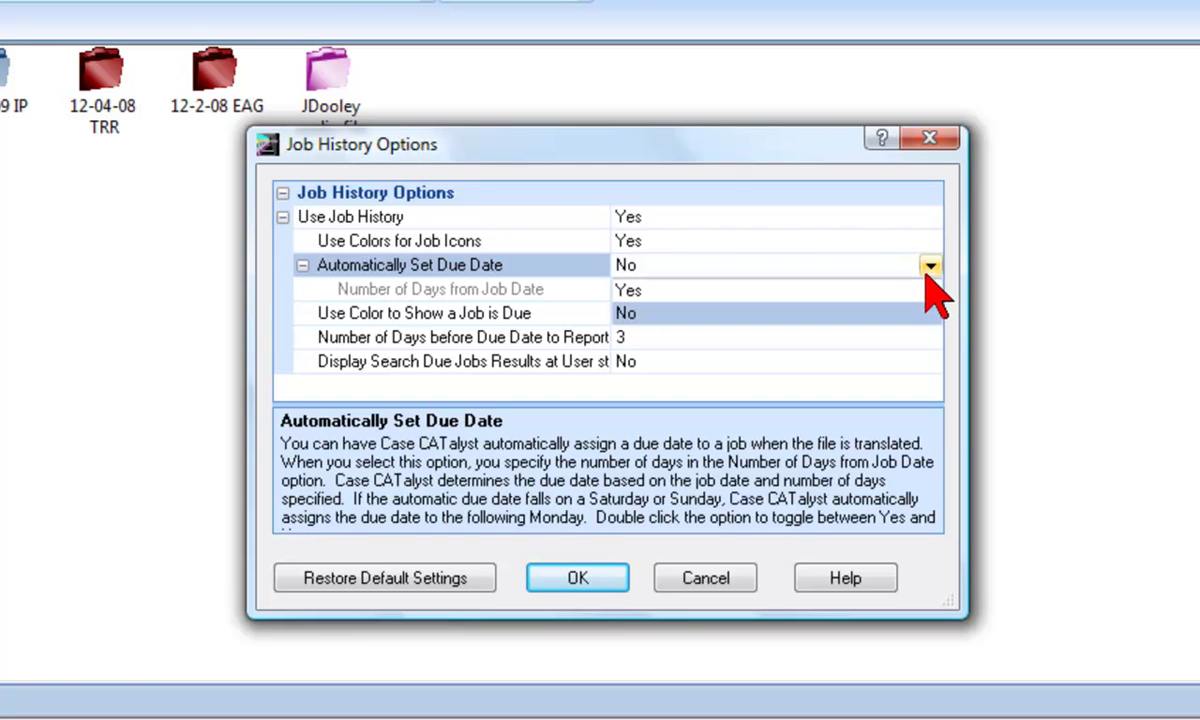
click(935, 290)
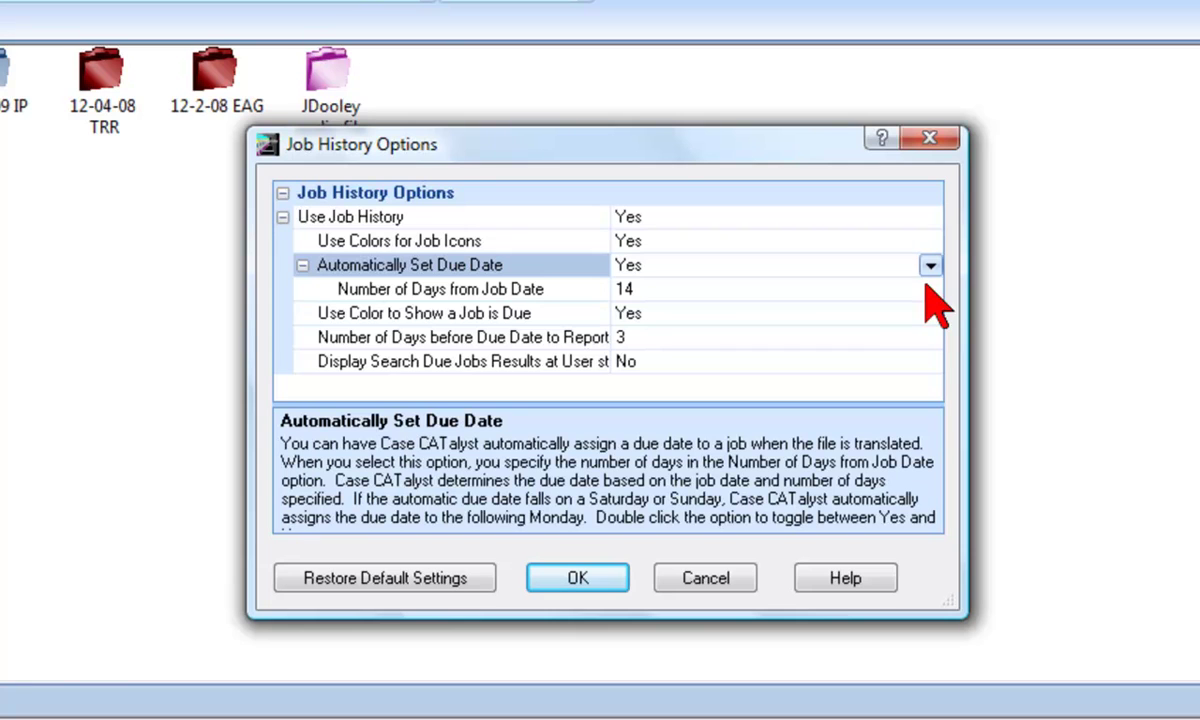
- Set the Number of Days from Job Date to 10 for automatic due dates
click(657, 290)
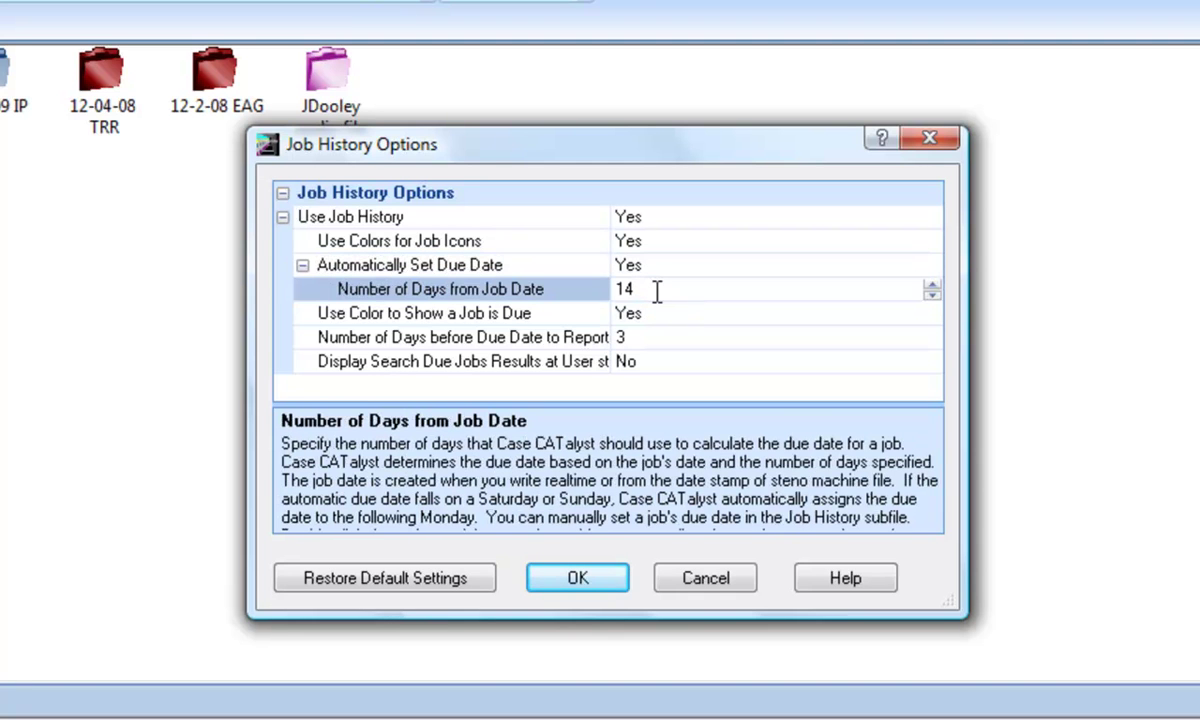
key(BackSpace)
text(0)
click(931, 285)
click(931, 285)
click(931, 285)
click(933, 297)
click(933, 297)
click(933, 297)
- Set the Number of Days before Due Date to Report Job as Due to 5
click(652, 340)
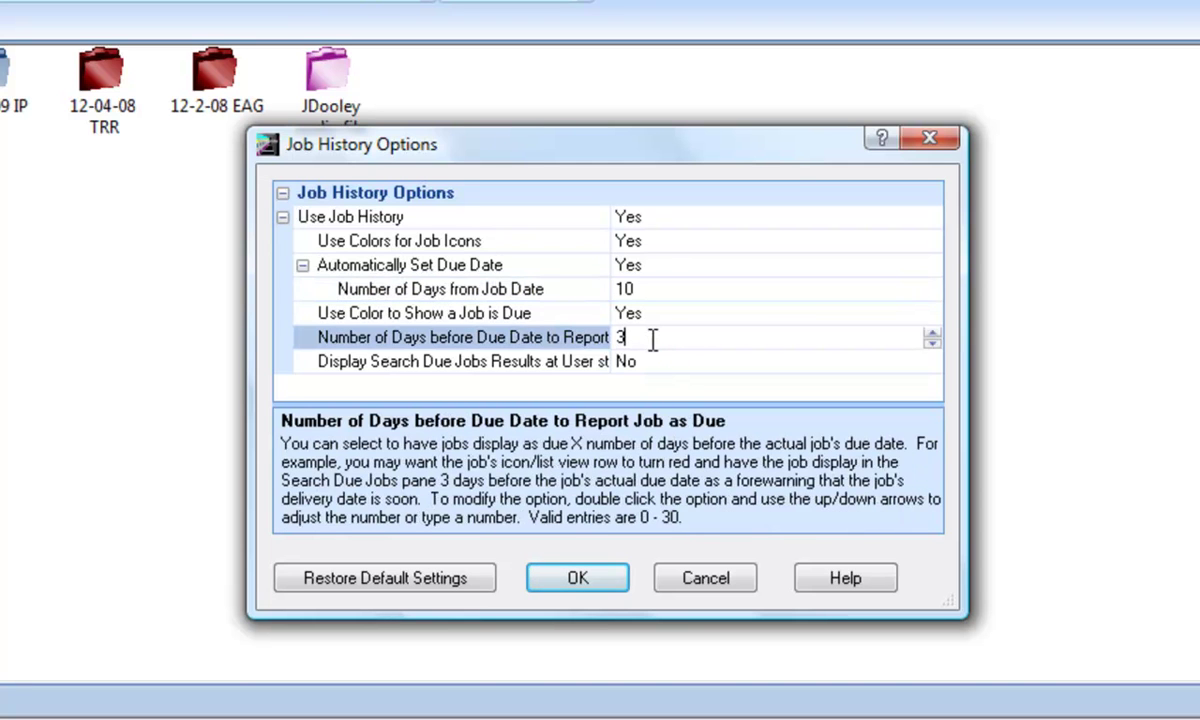
text(5)
click(932, 334)
click(932, 334)
click(932, 344)
click(932, 344)
- Set Display Search Due Jobs Results at User startup to Yes and accept the Job History Options
click(890, 362)
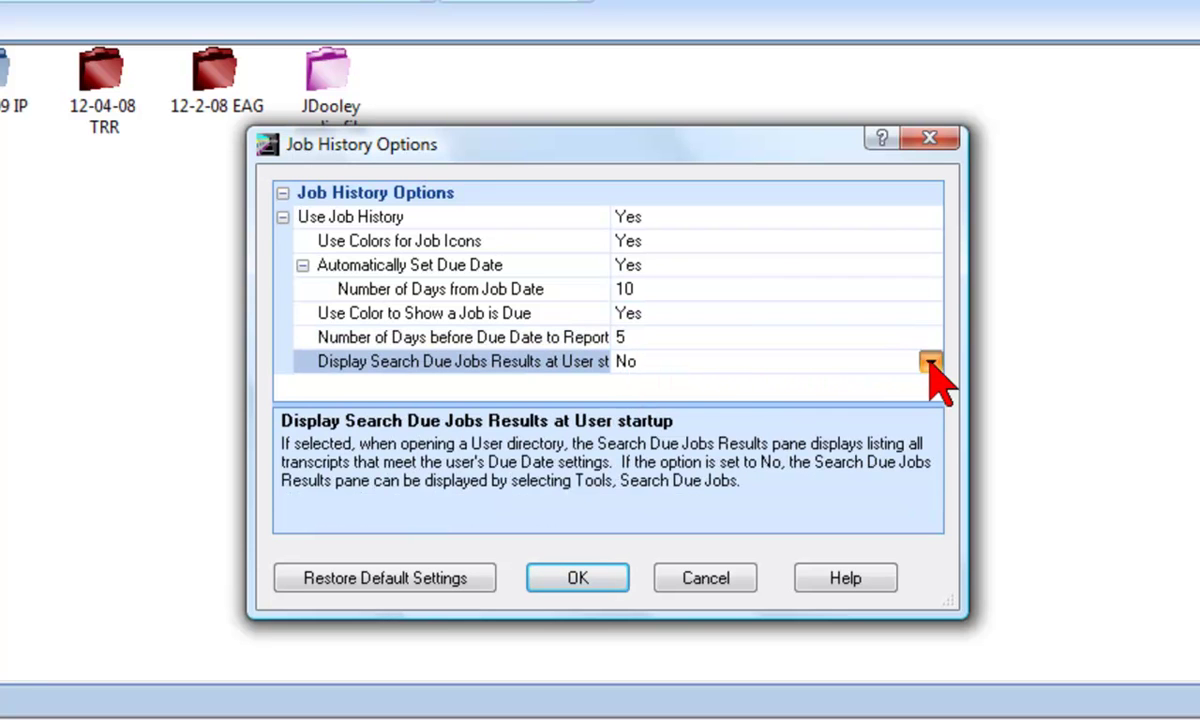
click(929, 362)
click(894, 385)
click(605, 576)
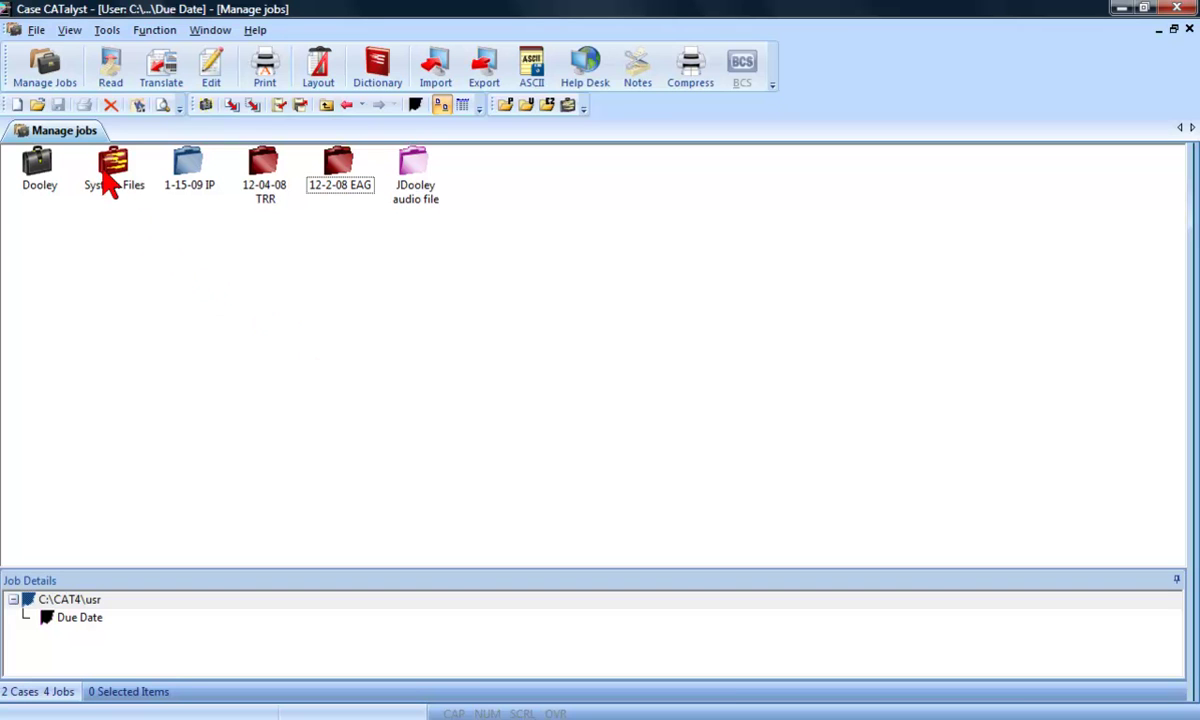
- Search for due jobs and open the 12-2-08 EAG job from the results
click(104, 32)
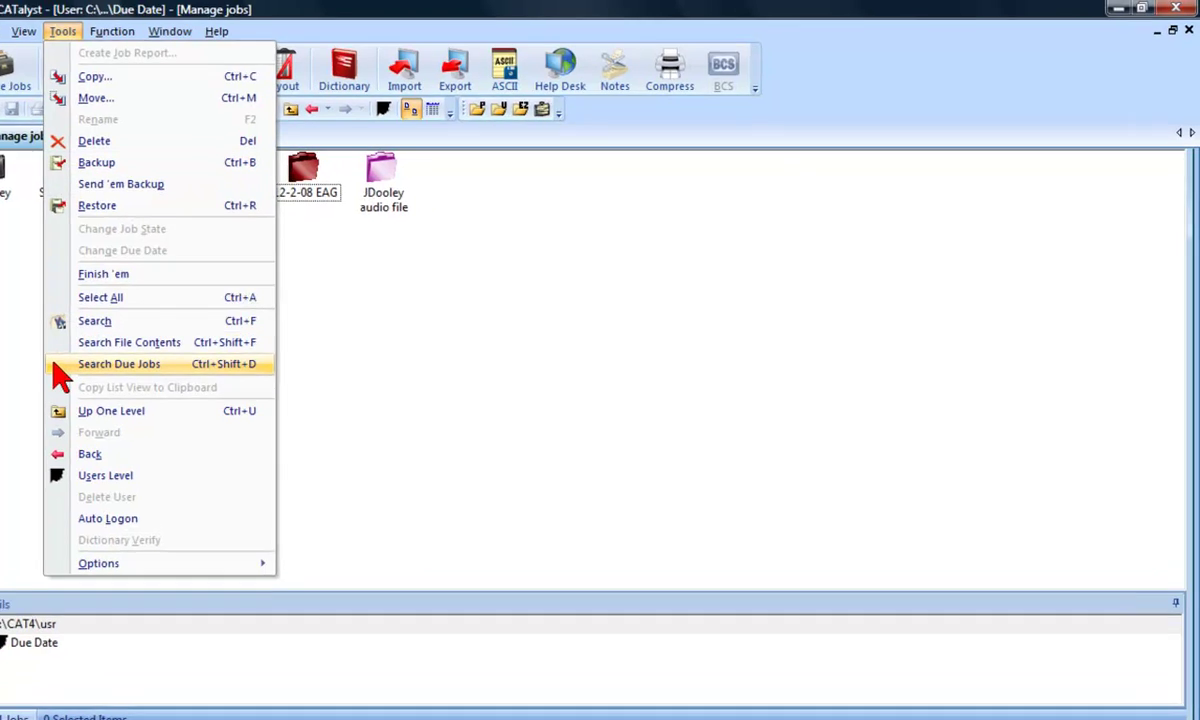
click(104, 349)
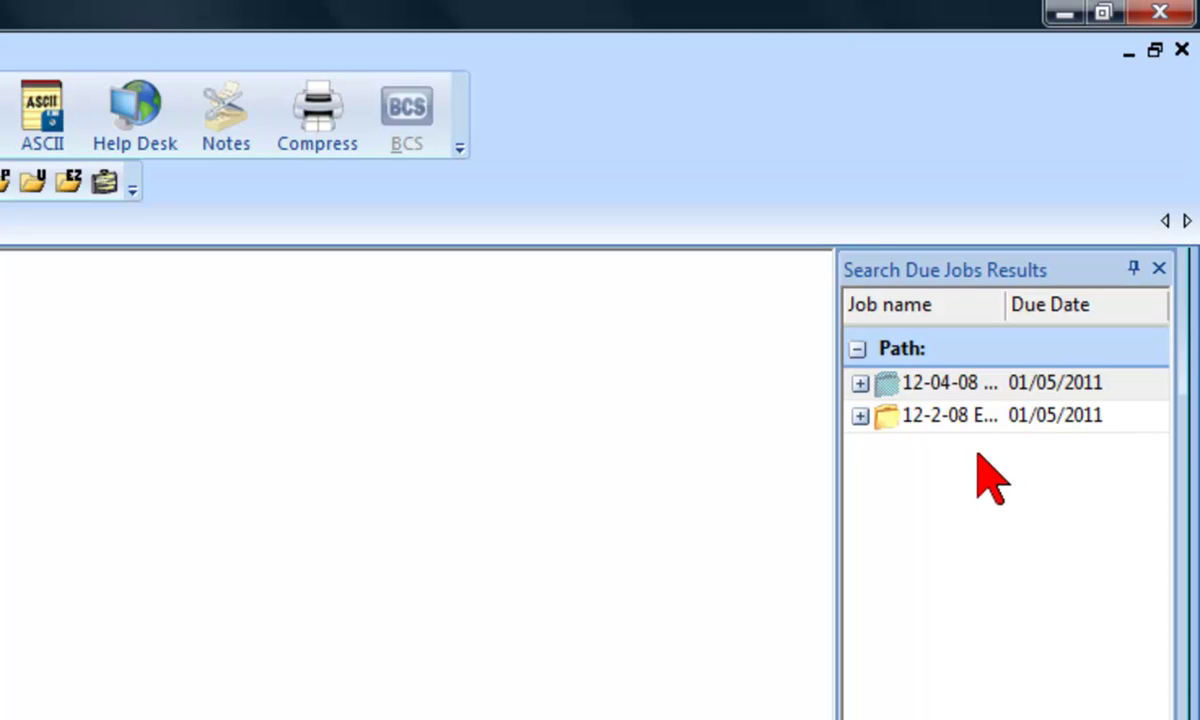
click(958, 424)
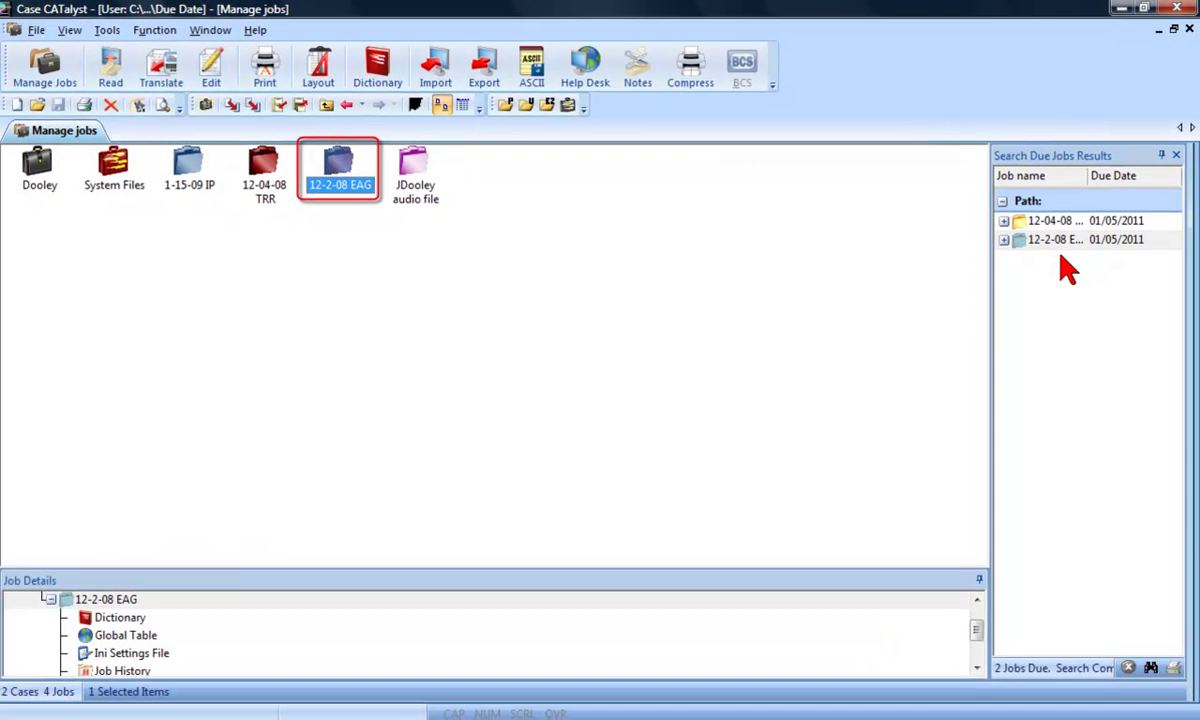
double_click(1060, 244)
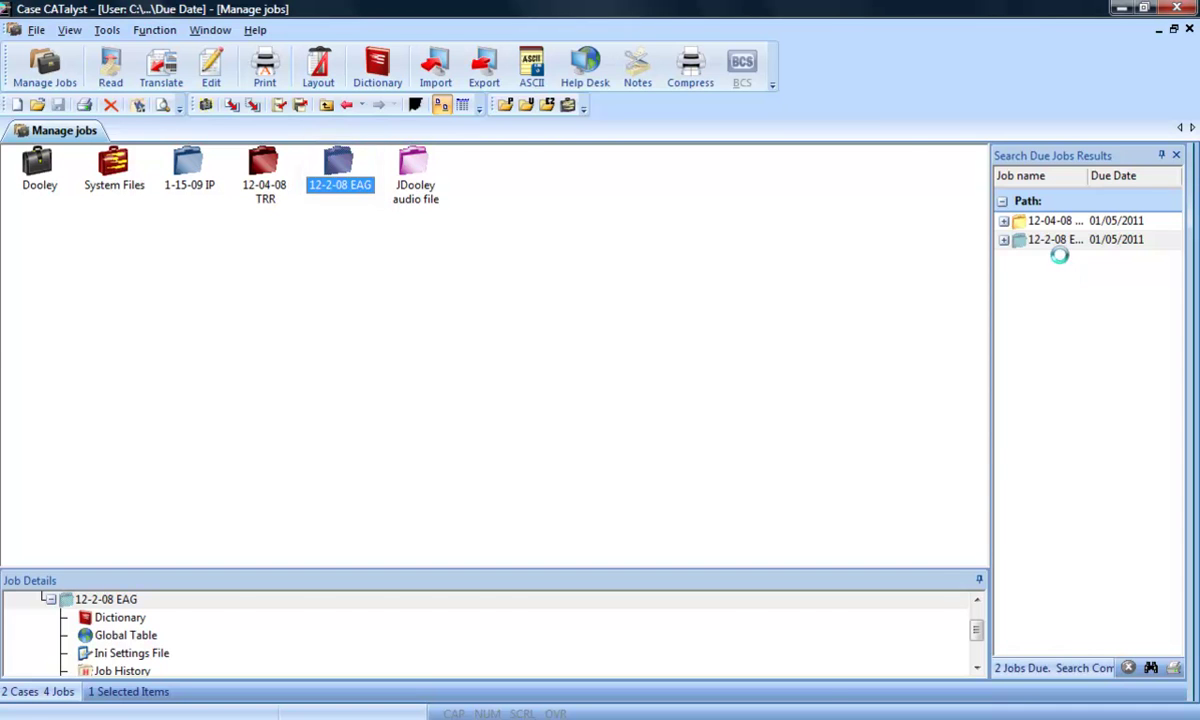